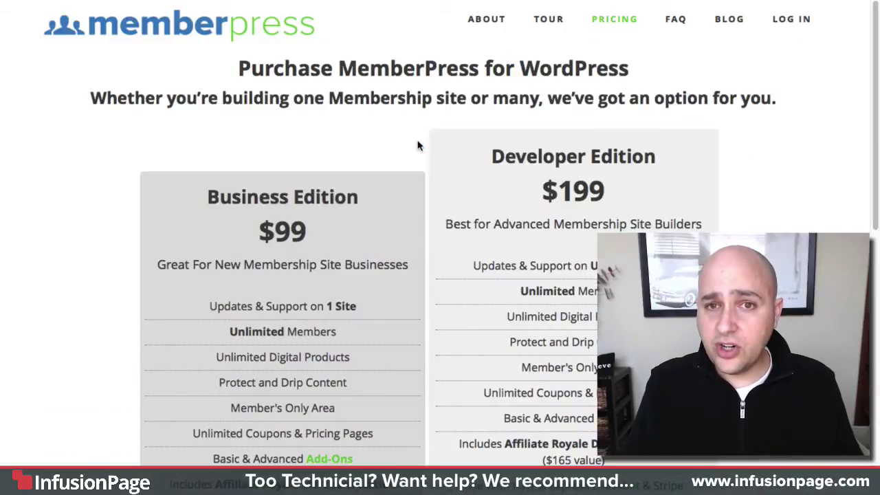
Step: Scroll down the pricing table comparing the $99 Business and $199 Developer Editions
scroll(418, 145, down, 1)
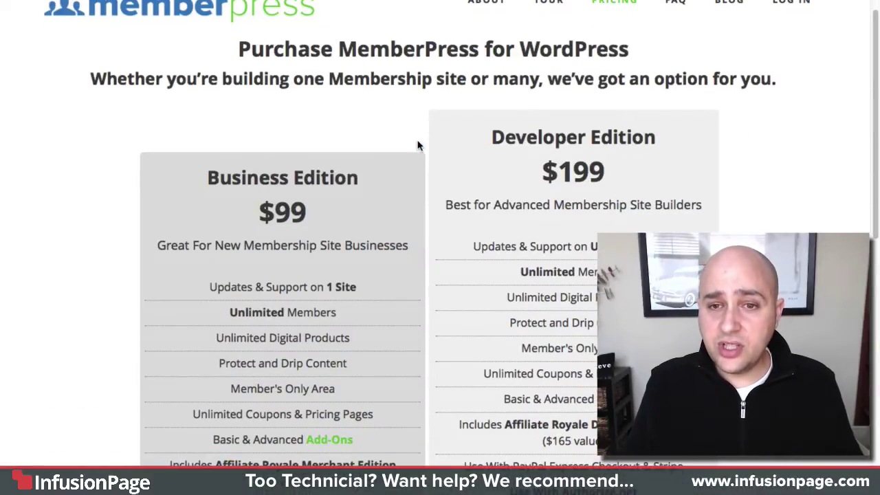
scroll(417, 145, down, 3)
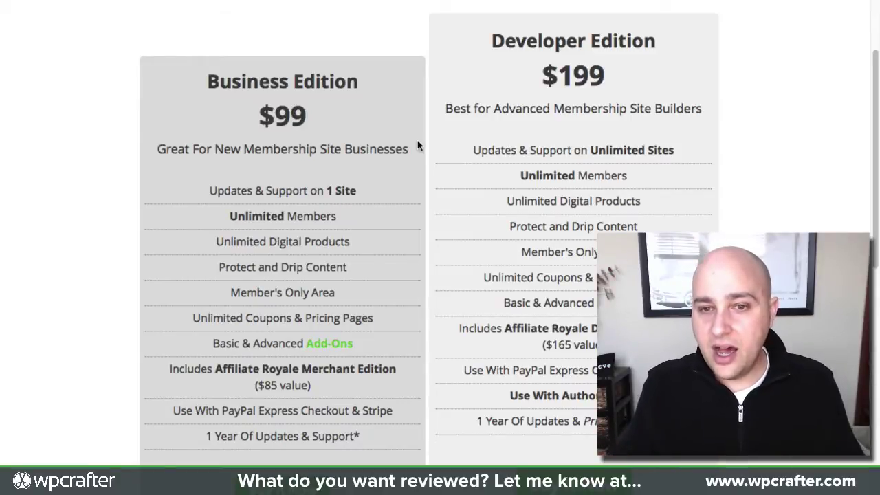
scroll(420, 148, down, 1)
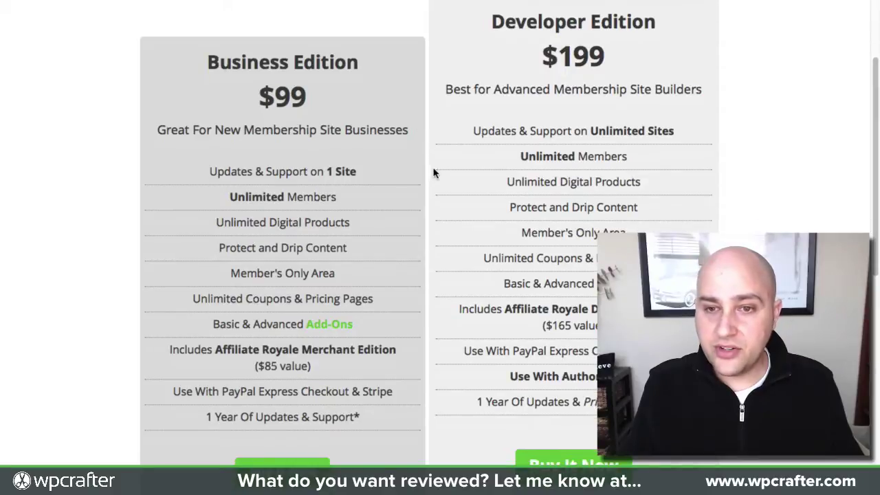
scroll(434, 173, down, 1)
scroll(434, 172, down, 1)
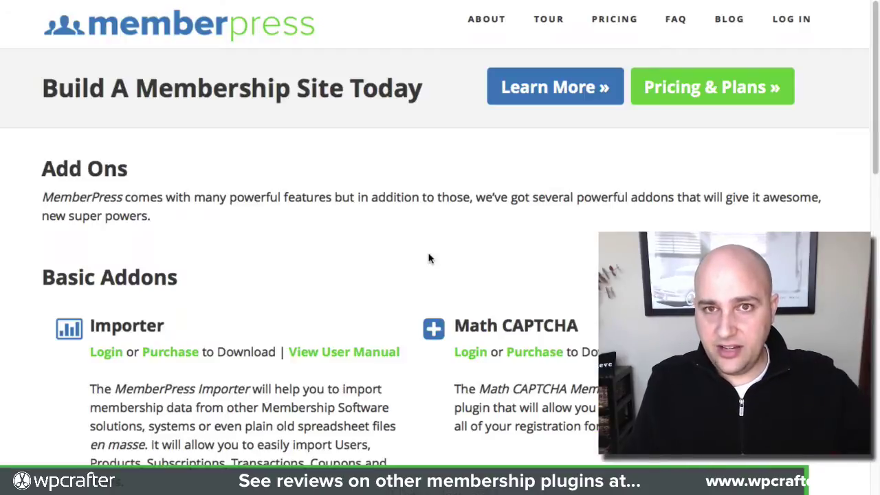
Step: Scroll through the Advanced Addons covering Affiliate Royale, Amazon Web Services and Are You a Human
scroll(428, 258, down, 1)
scroll(428, 258, down, 5)
scroll(428, 258, down, 2)
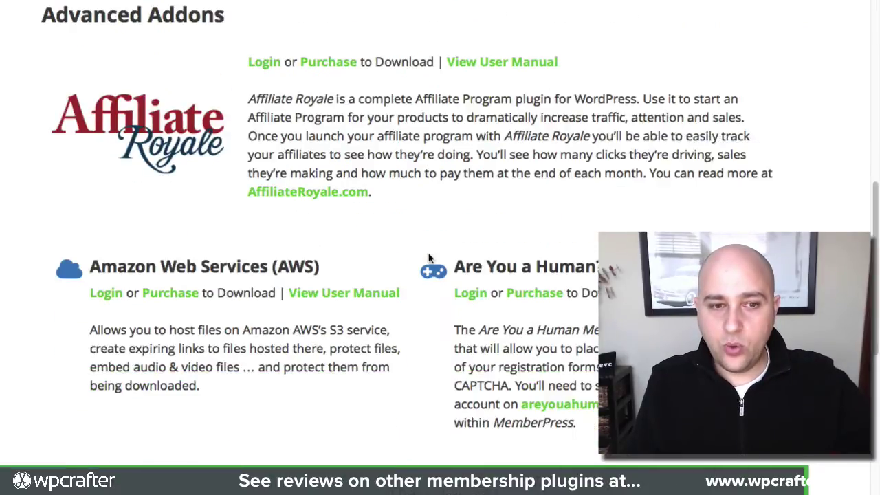
scroll(428, 258, down, 4)
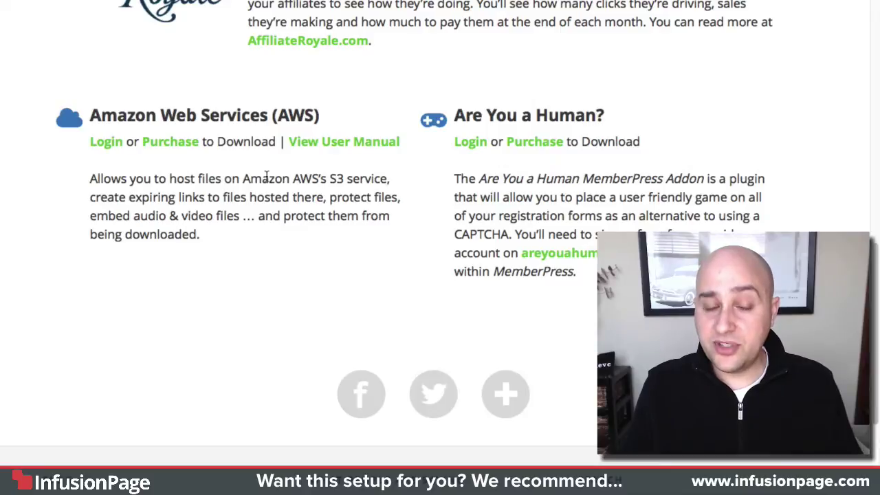
scroll(367, 204, up, 1)
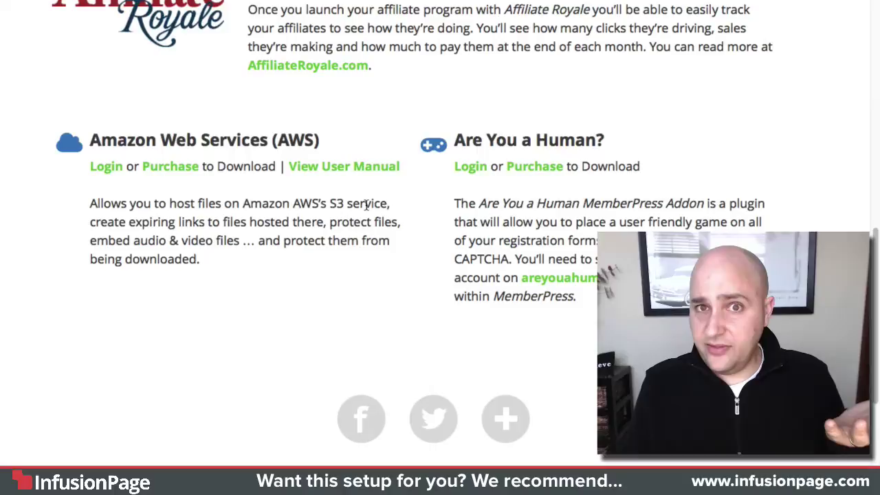
scroll(367, 205, up, 2)
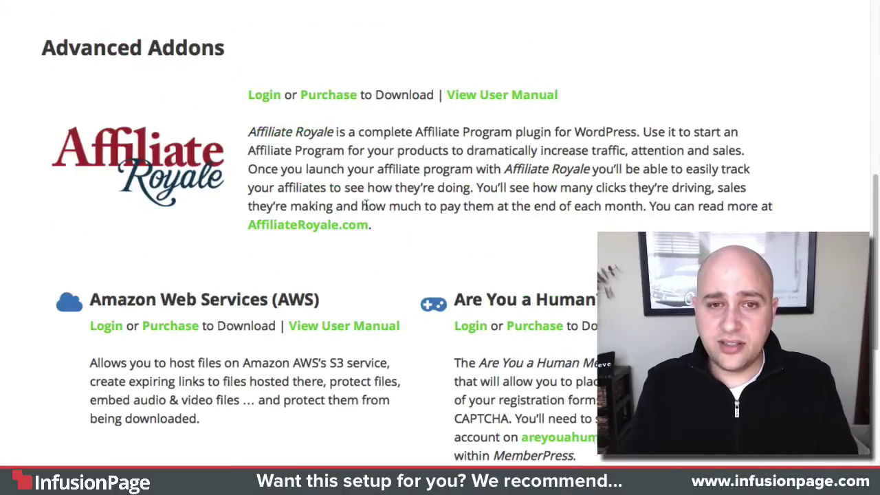
scroll(365, 206, up, 5)
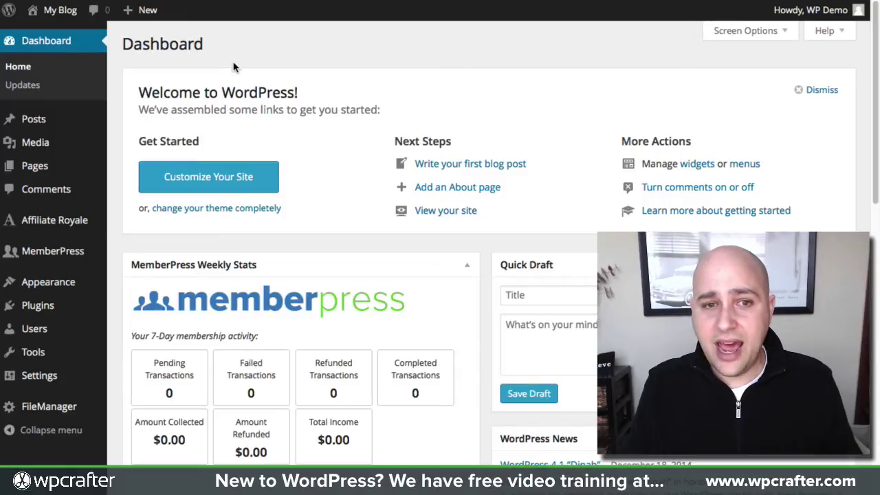
scroll(336, 150, down, 2)
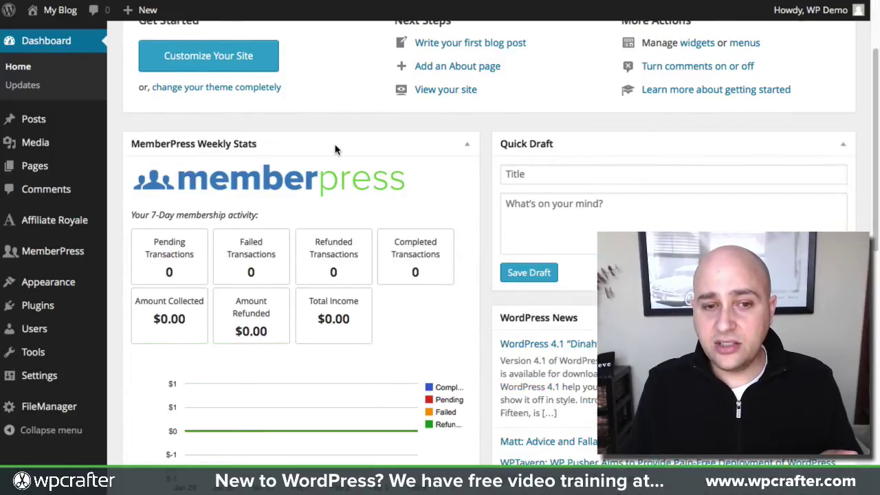
scroll(336, 145, down, 1)
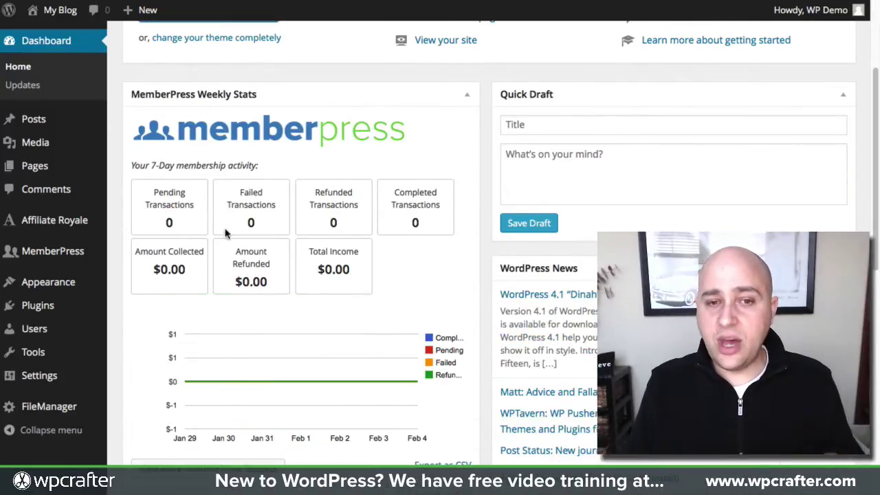
scroll(260, 238, down, 2)
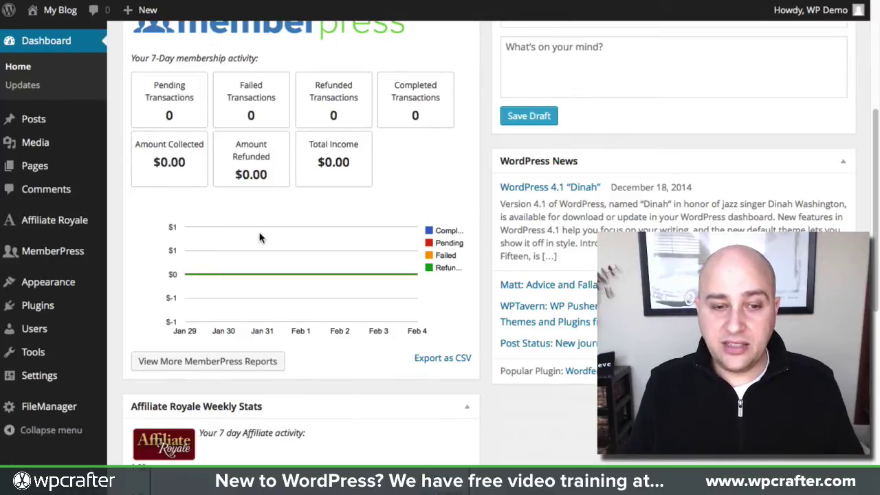
scroll(260, 237, down, 5)
scroll(261, 238, down, 3)
scroll(261, 231, up, 3)
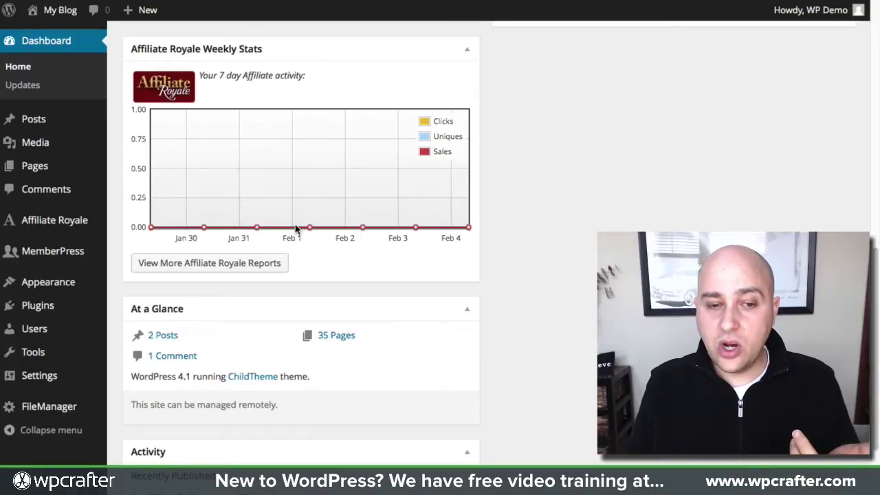
scroll(296, 229, up, 8)
scroll(295, 229, up, 2)
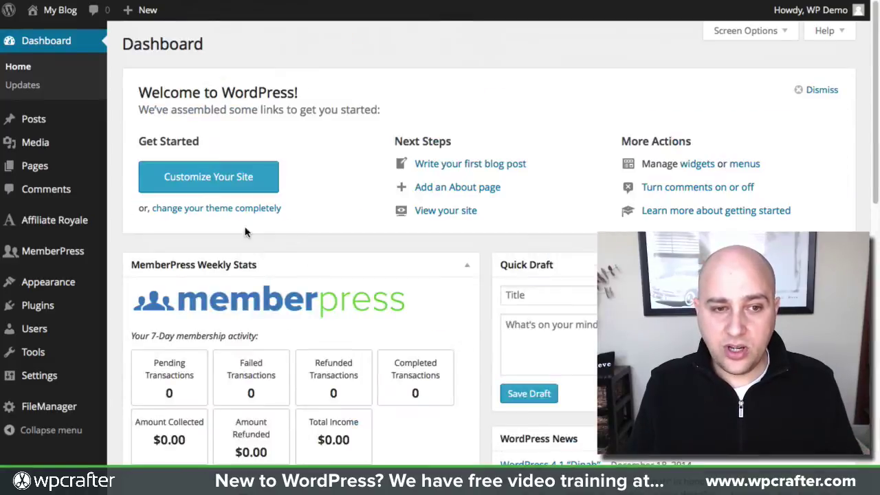
Step: Show the payment settings, highlighting the Offline Payment gateway
click(40, 252)
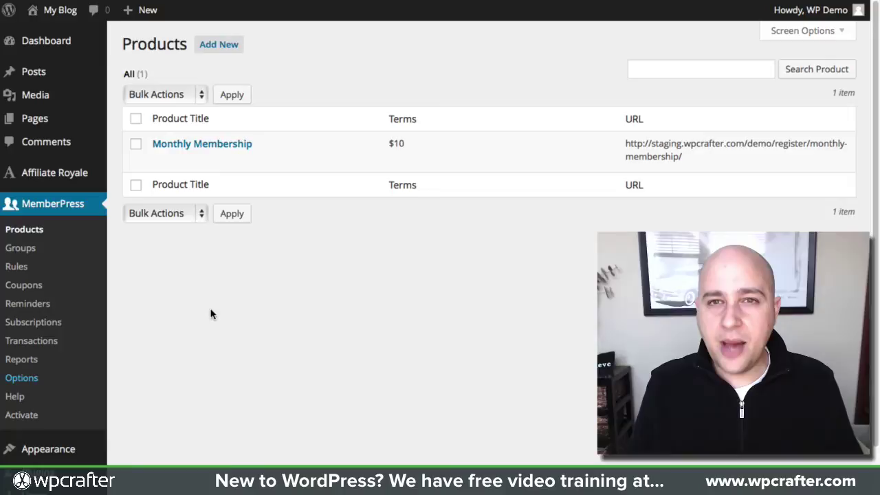
click(315, 80)
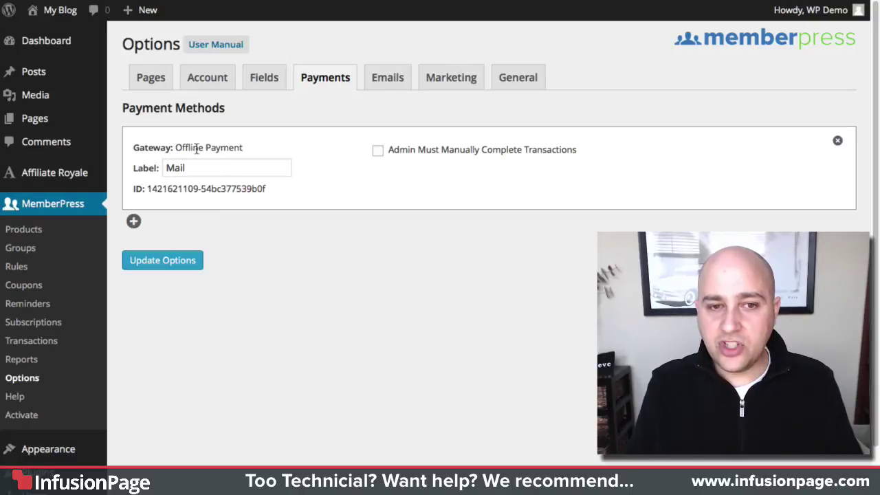
drag(176, 148, 260, 149)
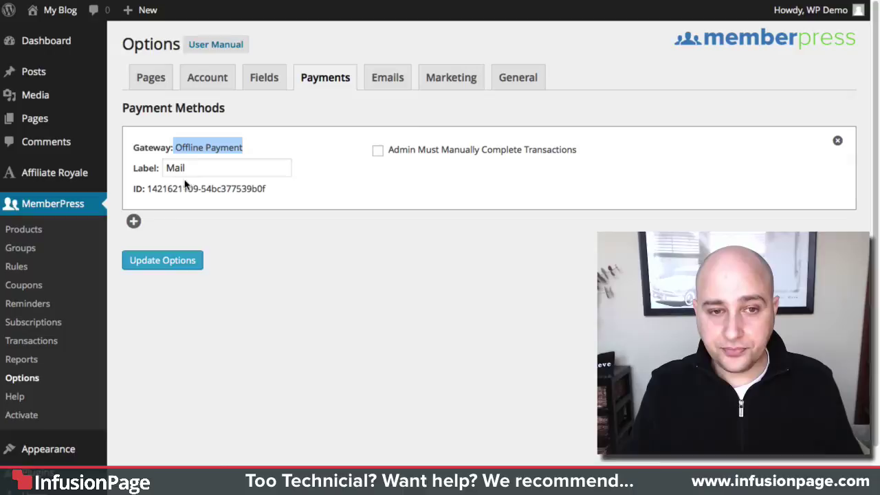
Step: Add Stripe as a second payment gateway, then bring up the Products list
click(134, 222)
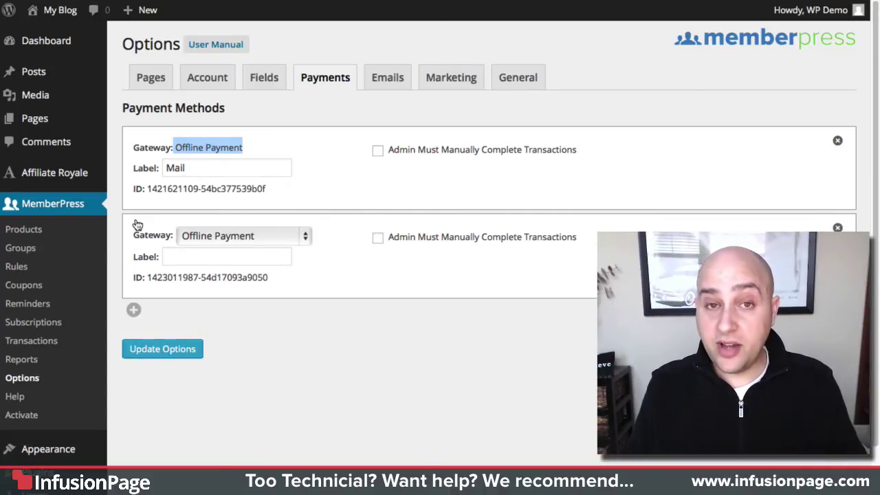
click(235, 239)
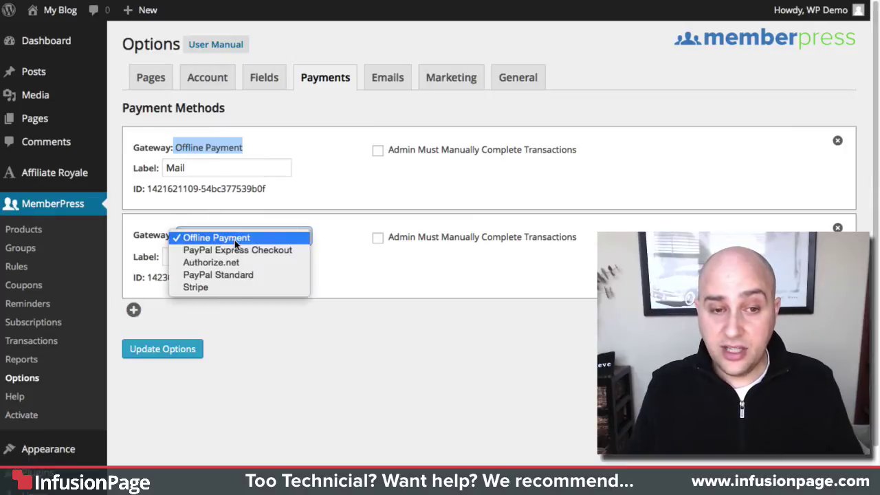
click(238, 286)
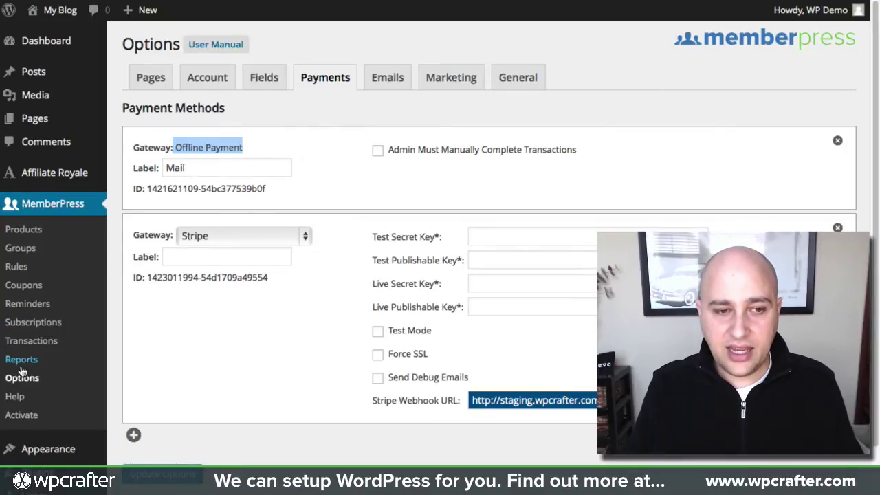
click(28, 231)
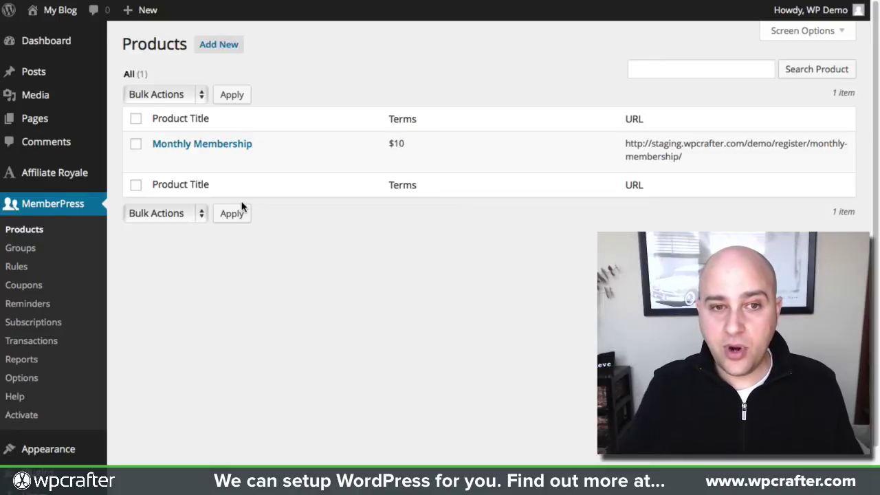
Step: Open Monthly Membership and review Billing Type and Access, keeping One-Time and Lifetime
click(242, 145)
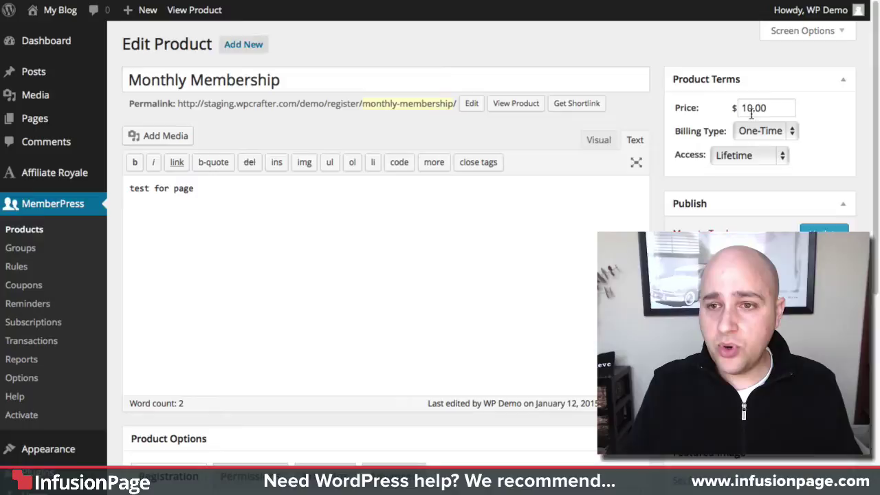
click(763, 130)
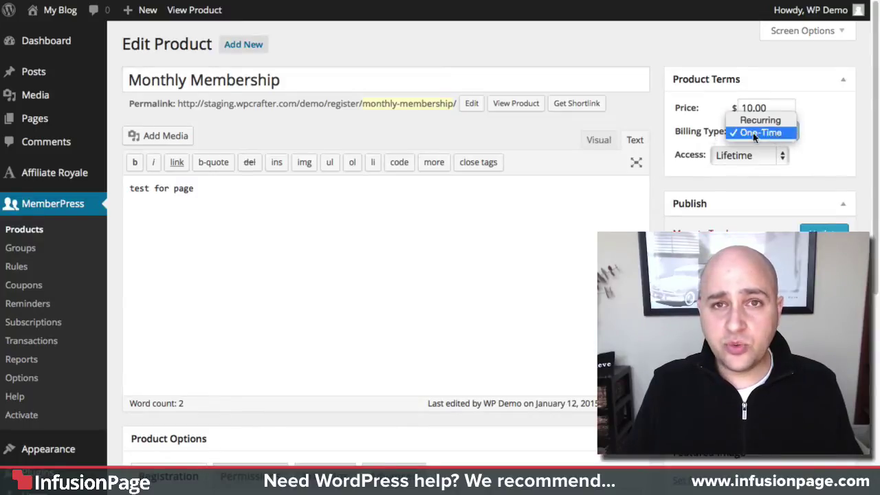
click(691, 131)
click(773, 157)
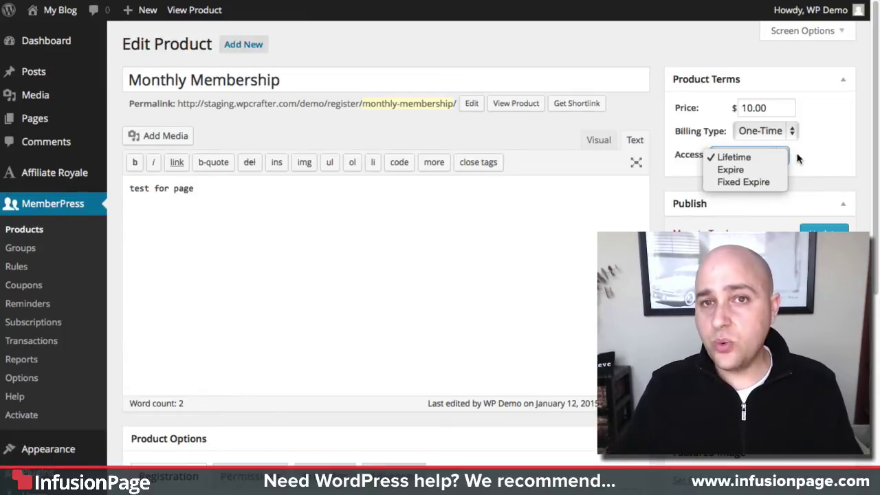
click(797, 158)
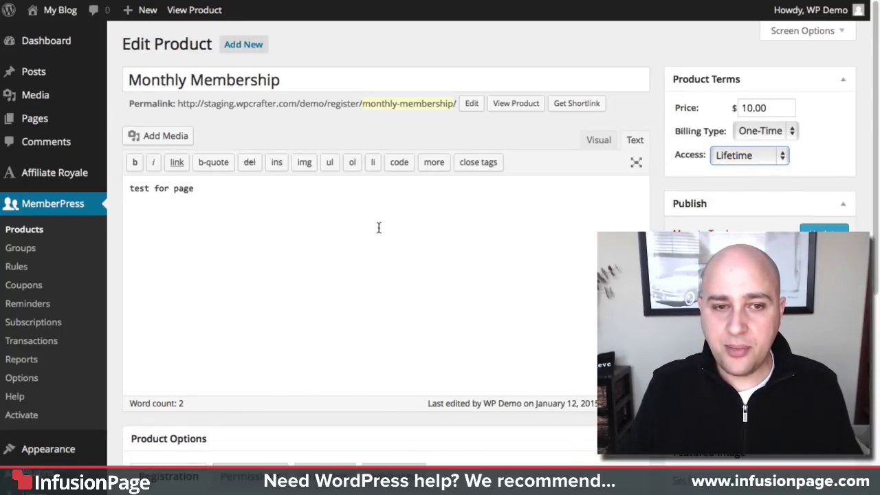
scroll(368, 231, down, 1)
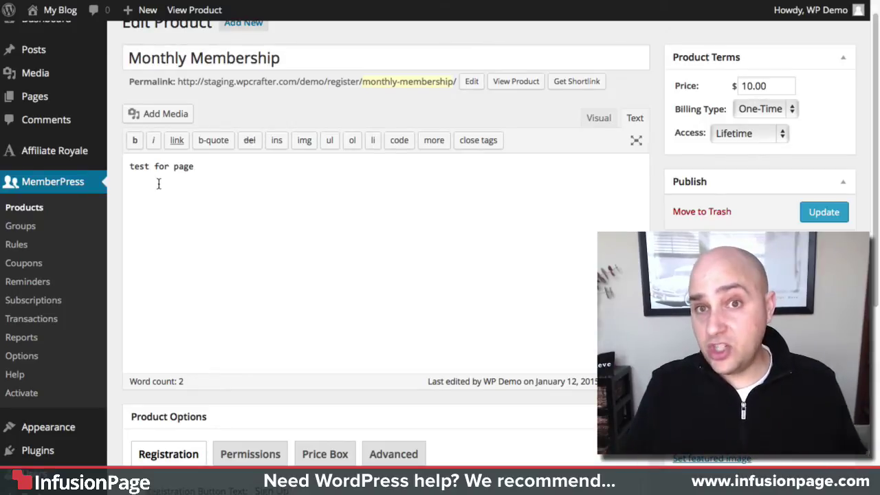
scroll(211, 218, down, 3)
scroll(245, 210, down, 2)
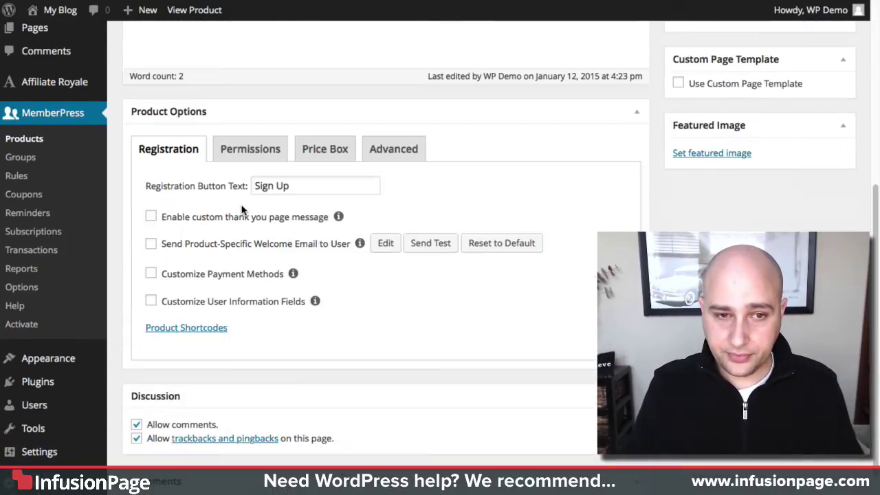
scroll(209, 180, down, 1)
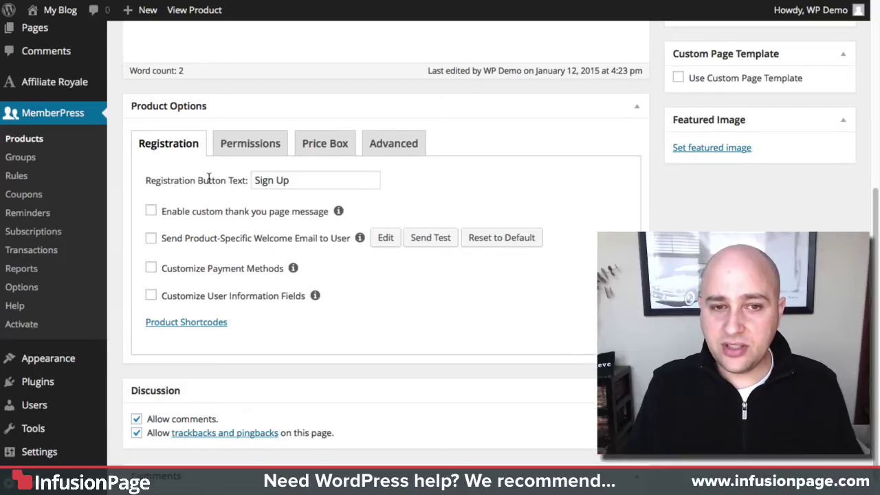
scroll(226, 203, down, 1)
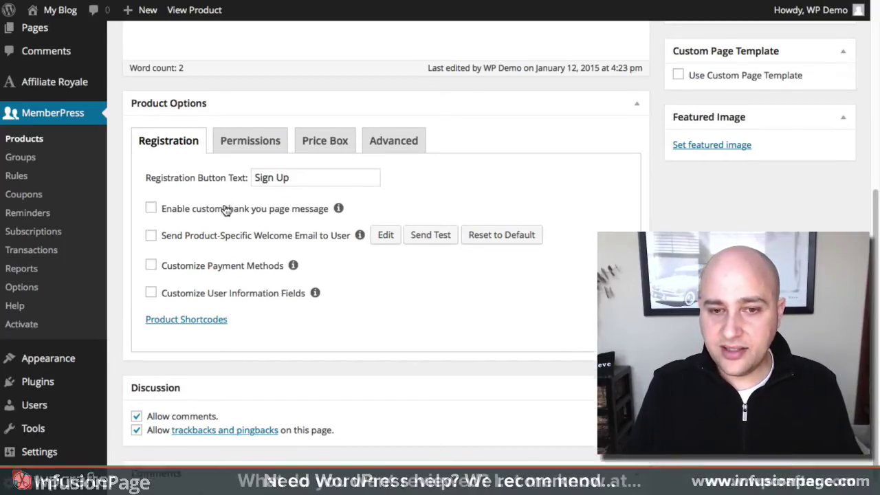
scroll(224, 205, down, 1)
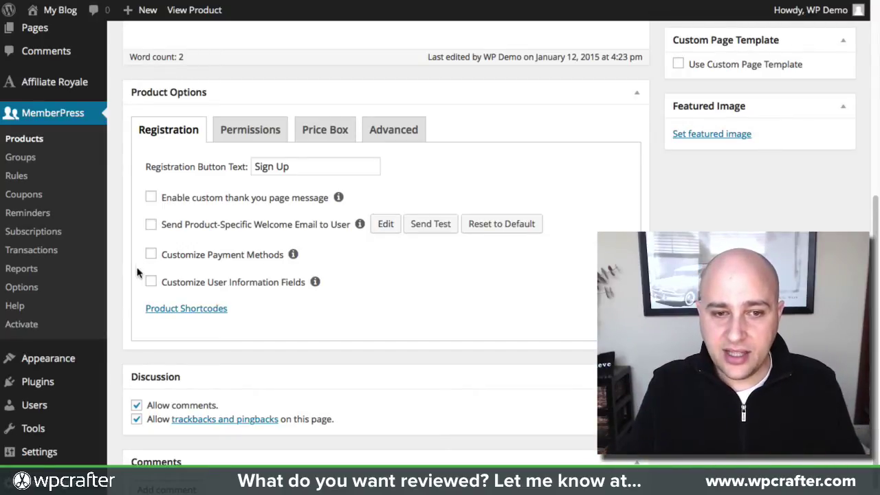
scroll(184, 278, down, 1)
scroll(184, 276, down, 1)
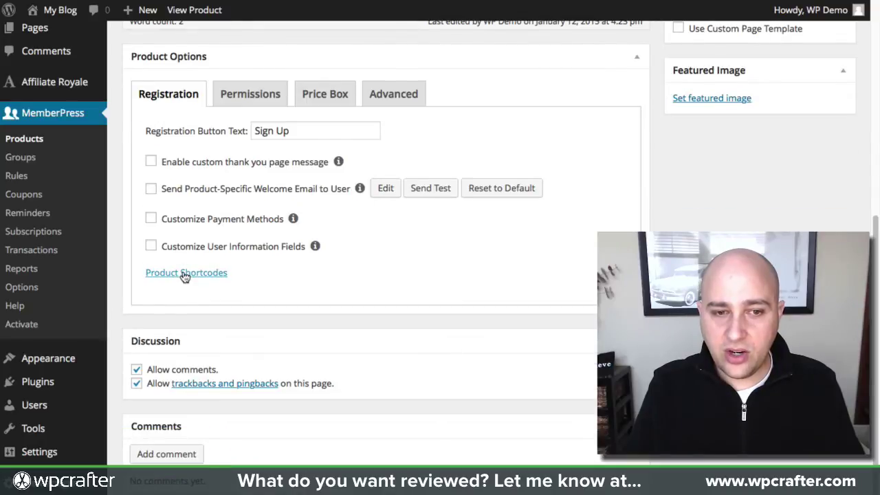
Step: Expand Product Shortcodes to show the link and registration-form shortcodes for product ID 540
click(184, 276)
scroll(265, 279, down, 4)
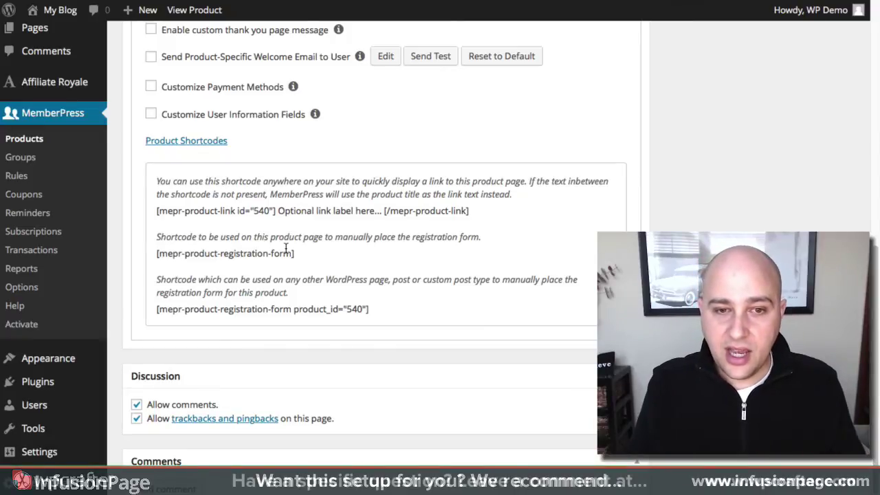
Step: Scroll back up to the top of the product edit page
scroll(337, 253, up, 10)
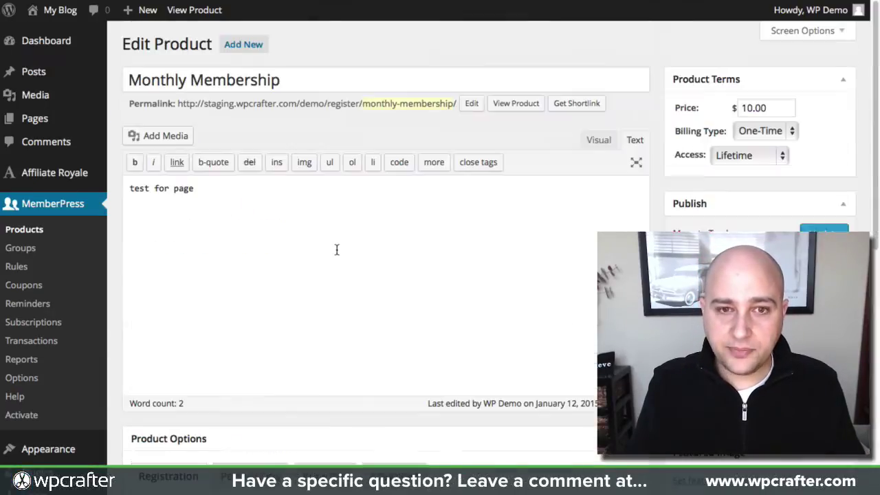
scroll(338, 248, down, 1)
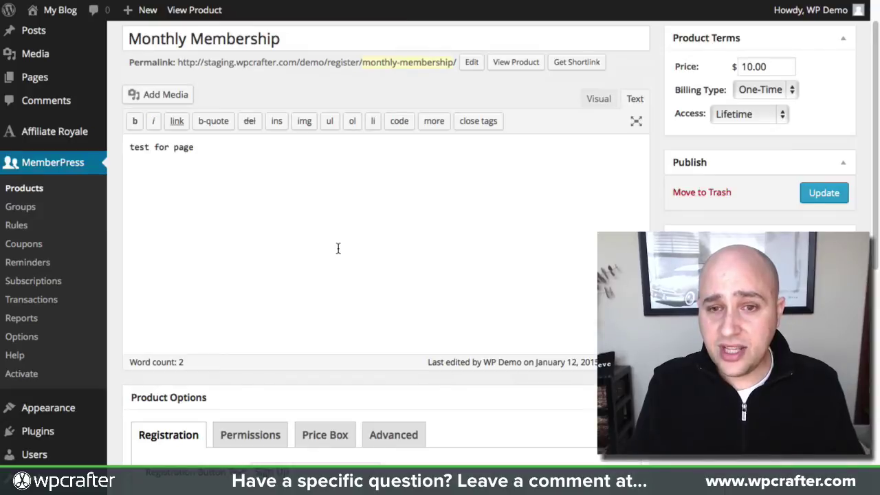
scroll(338, 248, up, 1)
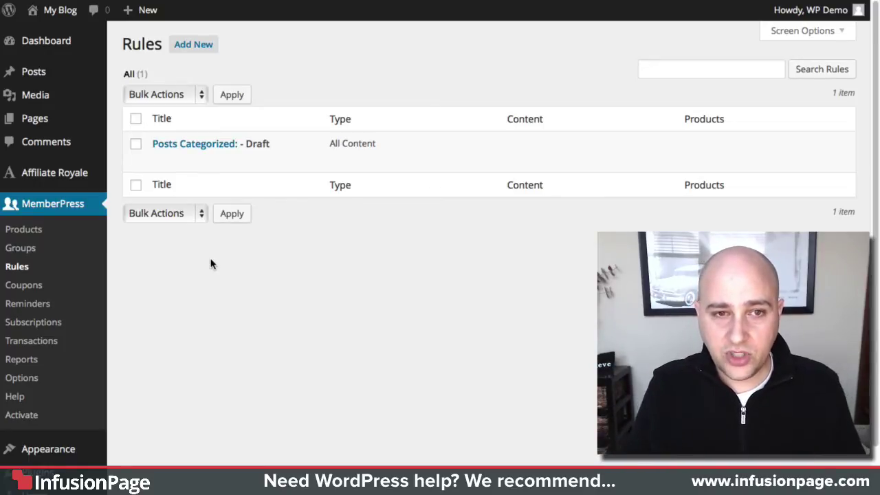
Step: Start a new access rule covering all content for Monthly Membership purchasers
click(193, 44)
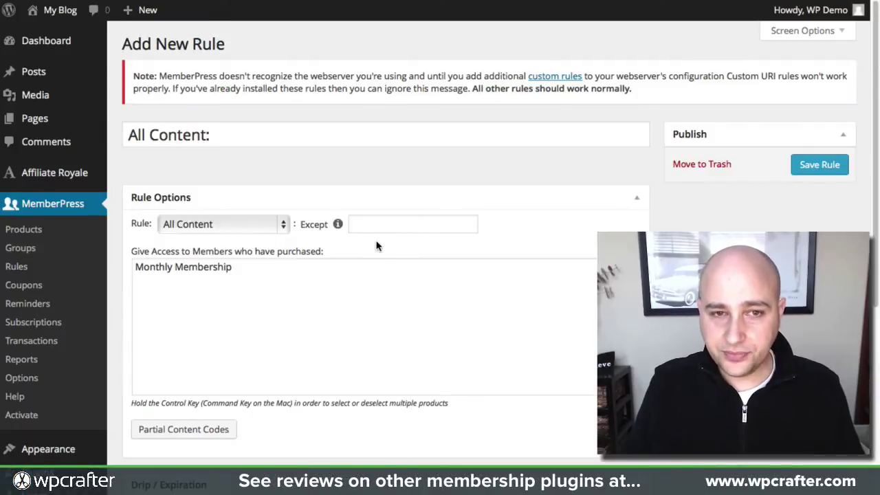
scroll(376, 246, down, 3)
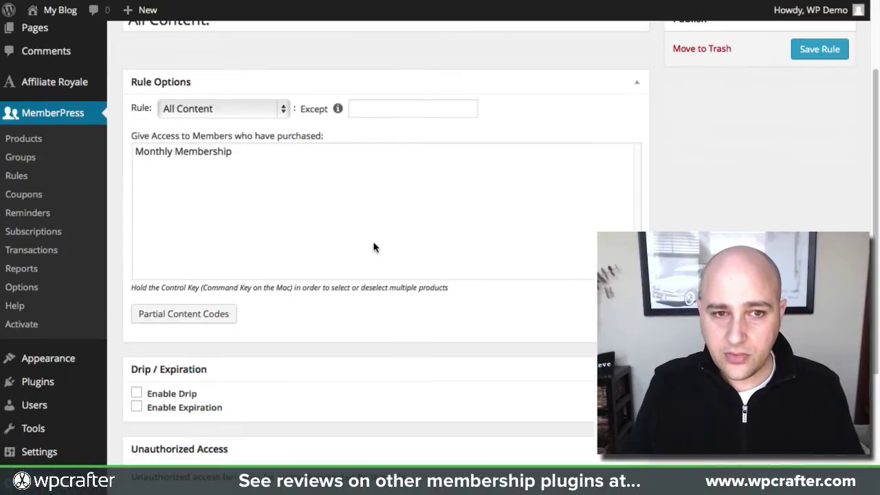
click(208, 112)
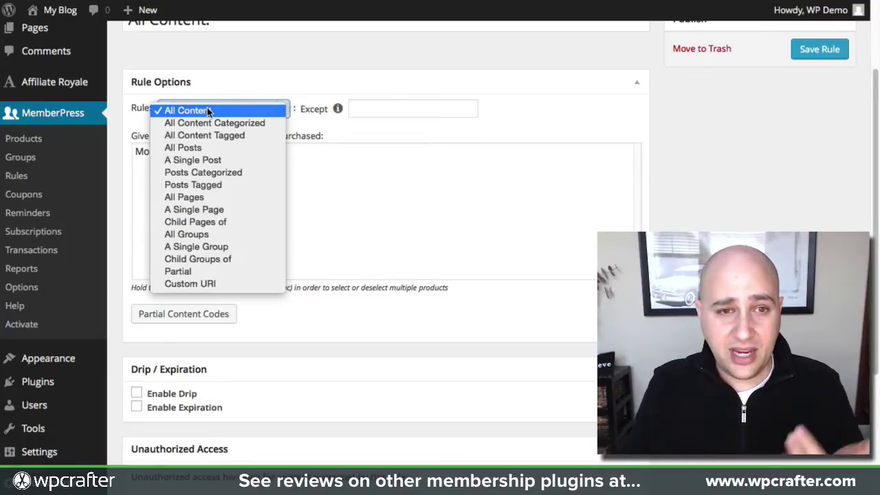
click(207, 108)
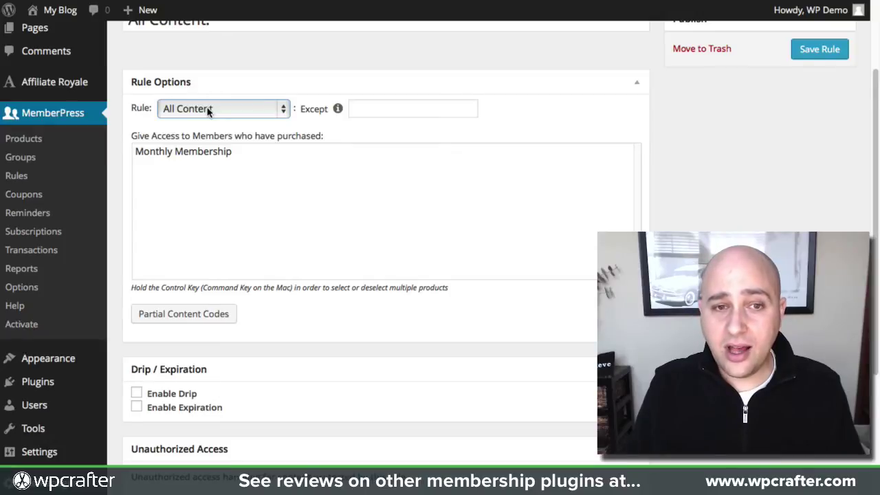
click(205, 152)
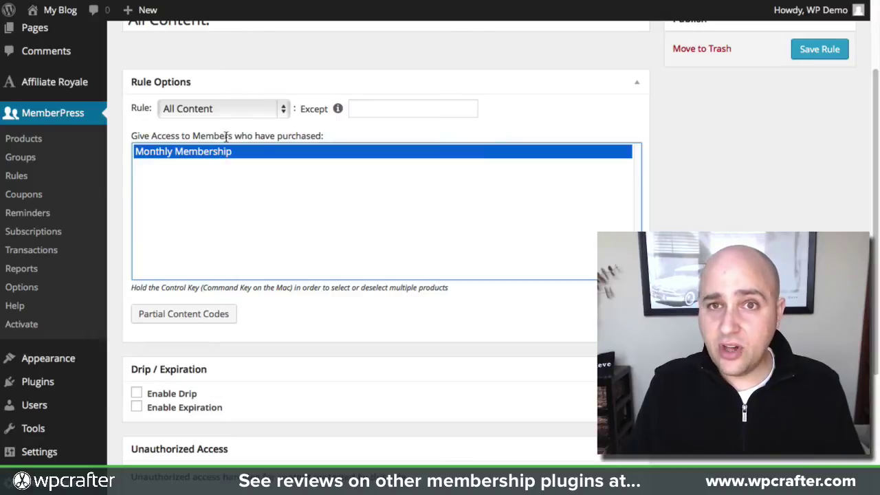
Step: Switch the rule's content type to 'Child Pages of', reviewing the other content options
click(230, 108)
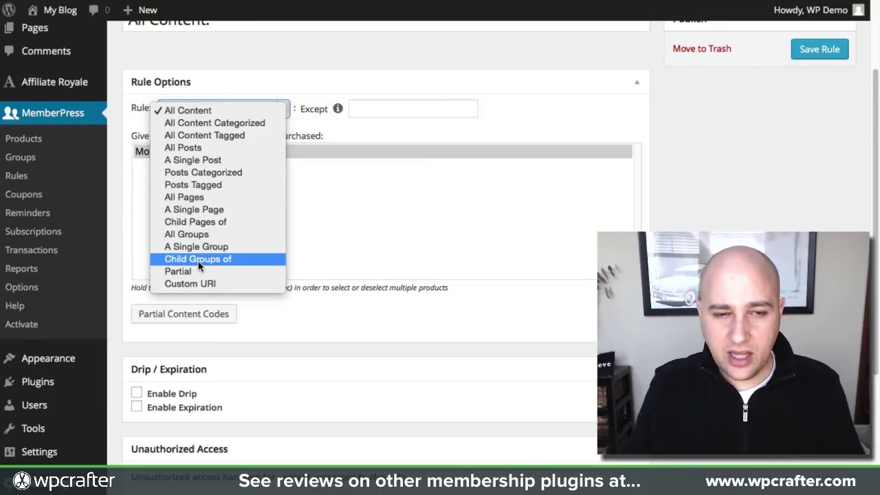
click(200, 222)
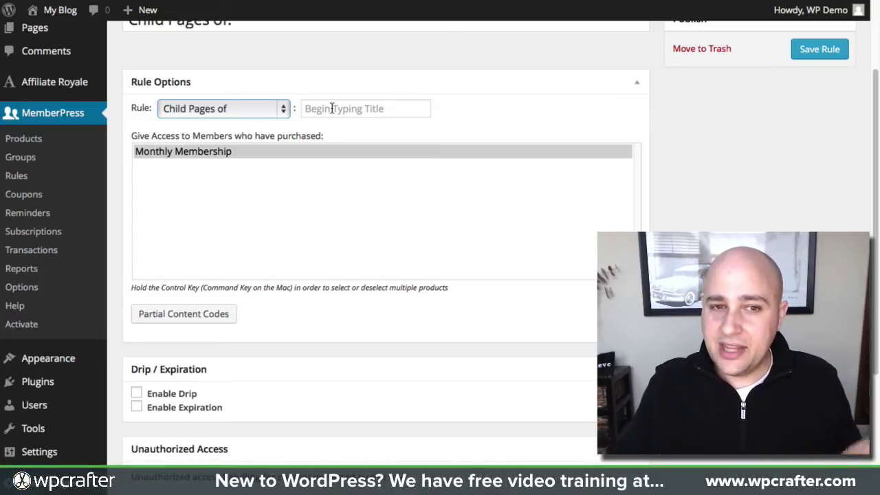
click(261, 110)
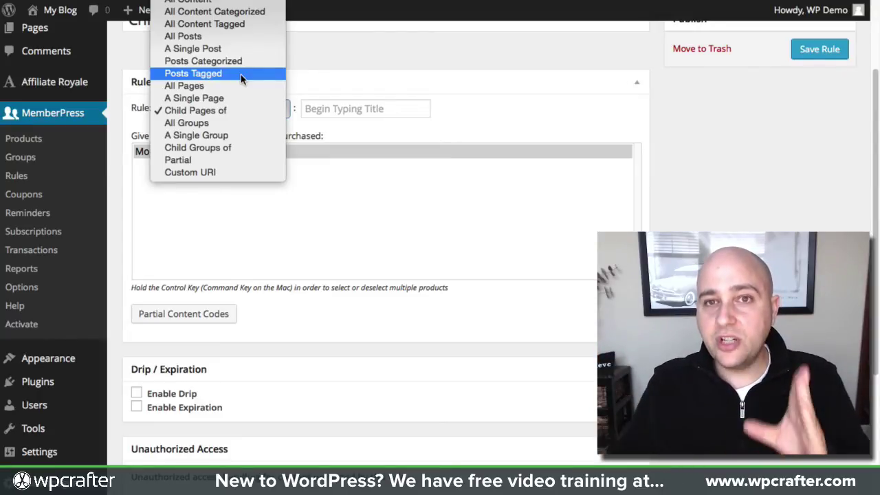
click(427, 84)
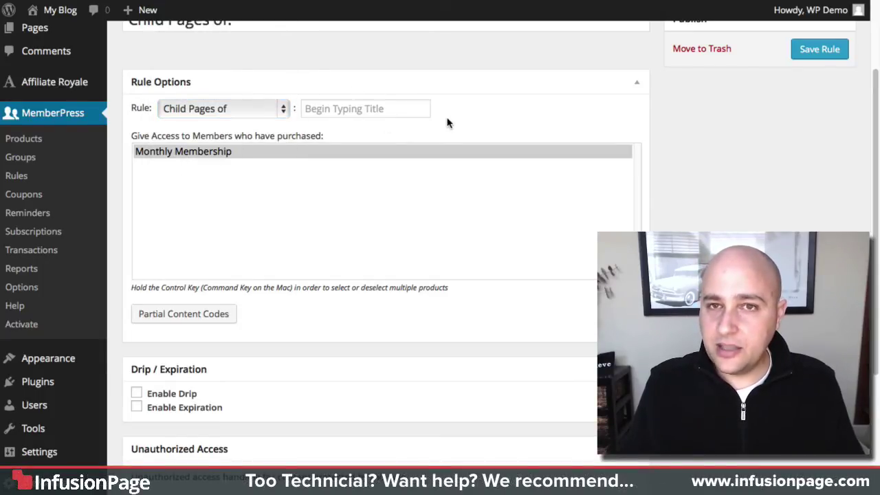
scroll(447, 123, down, 2)
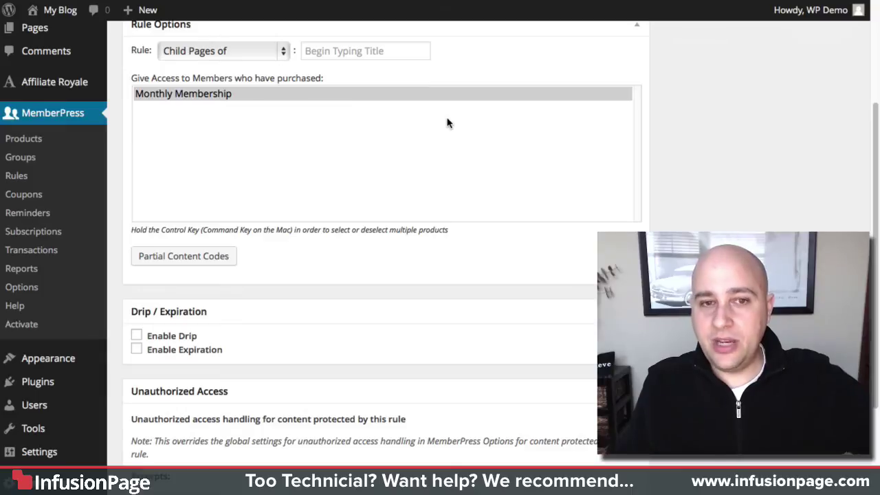
Step: Enable drip on the rule, releasing content 0 days after registration
scroll(447, 123, down, 2)
scroll(447, 124, down, 2)
scroll(422, 130, down, 2)
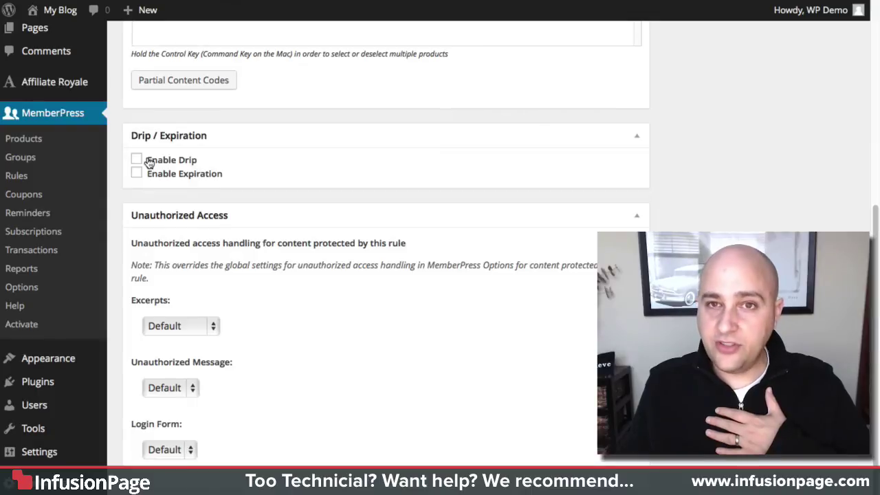
click(137, 160)
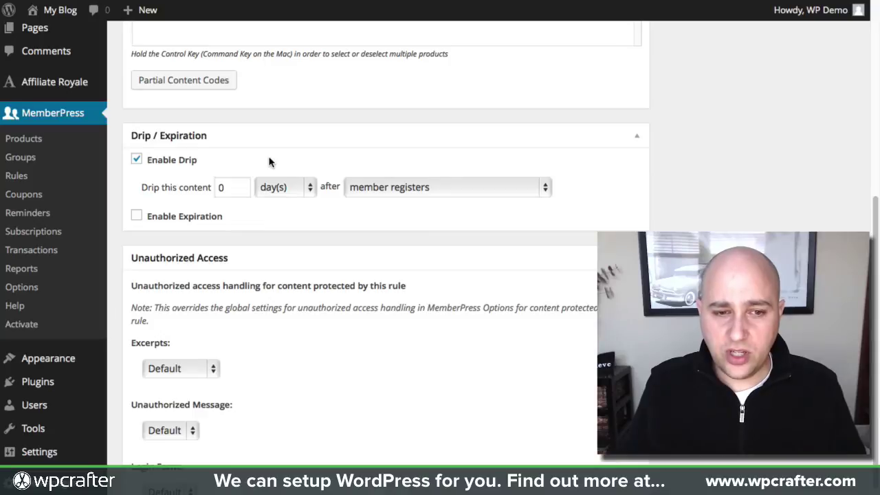
scroll(275, 165, down, 2)
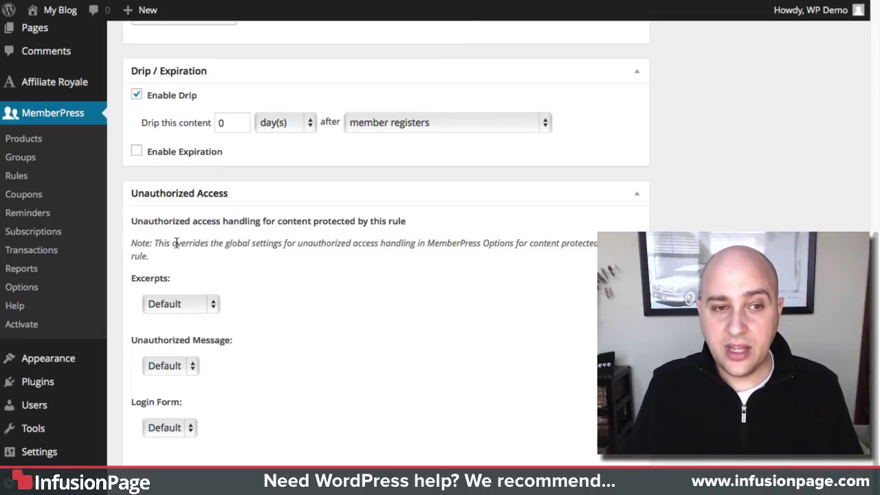
Step: Visit the empty Coupons list, then the Reports page showing February 2015 figures
click(24, 195)
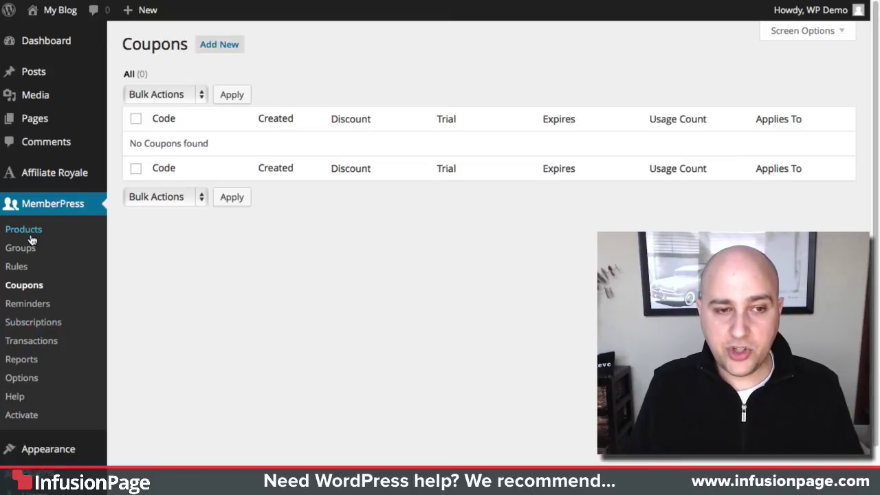
click(6, 366)
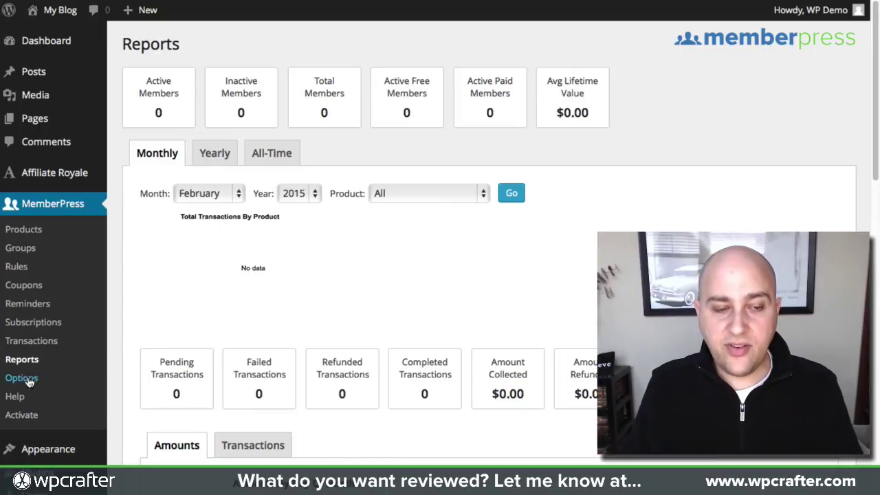
Step: Set a new reminder to trigger 1 day after a member signs up
click(22, 306)
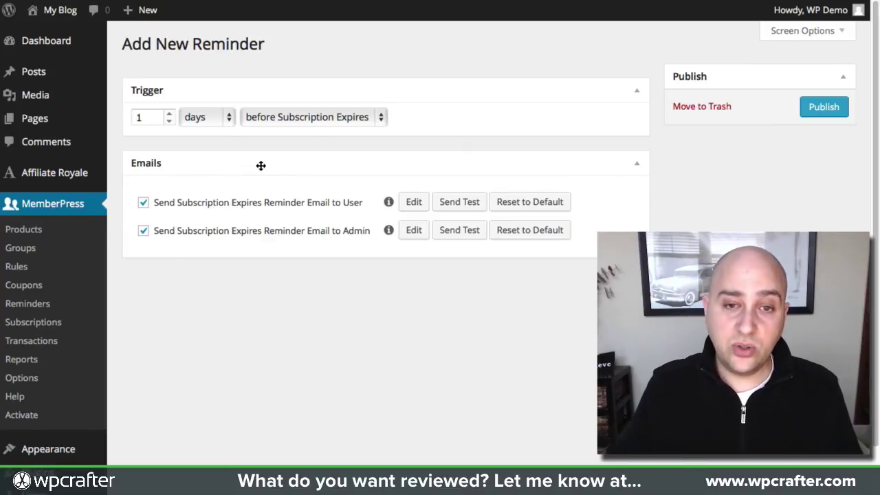
click(319, 119)
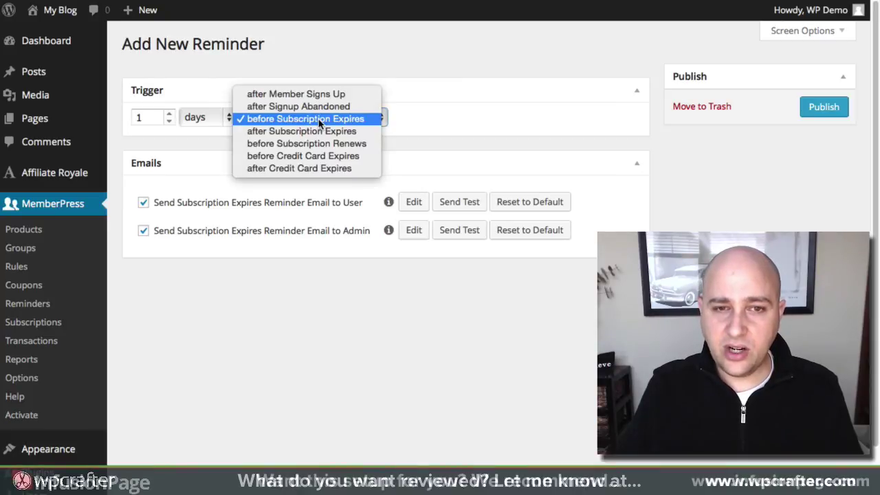
click(293, 93)
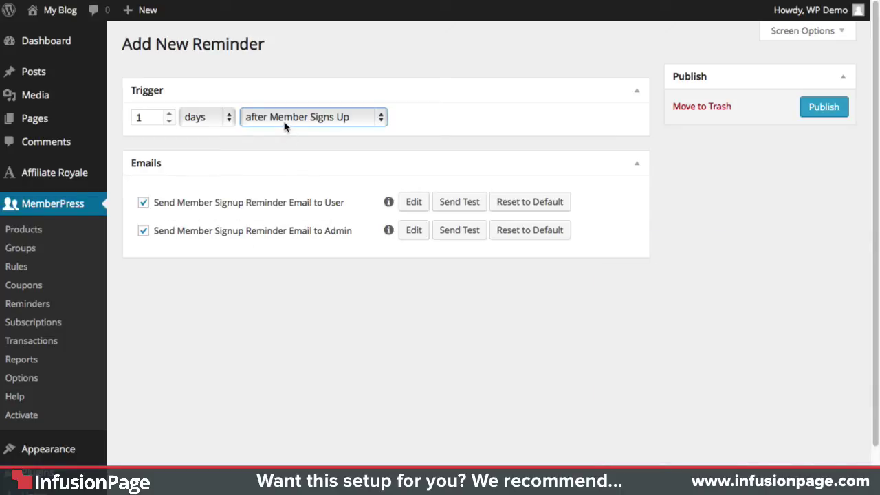
click(286, 121)
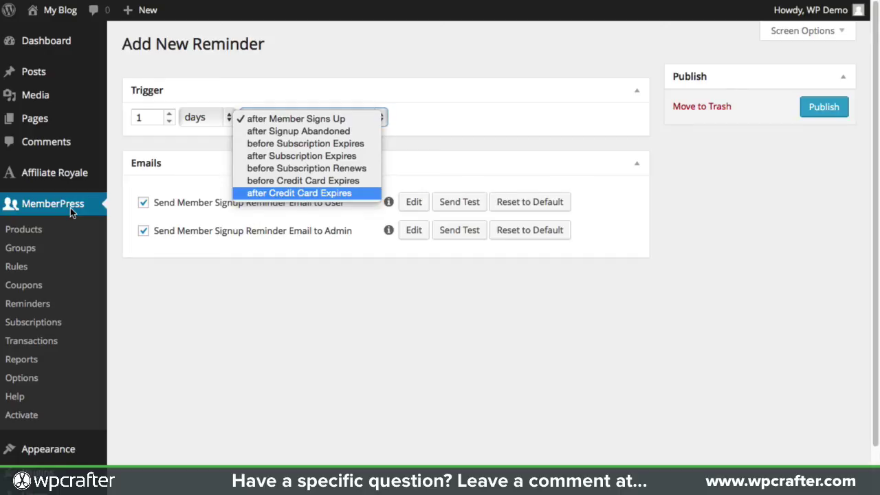
key(Escape)
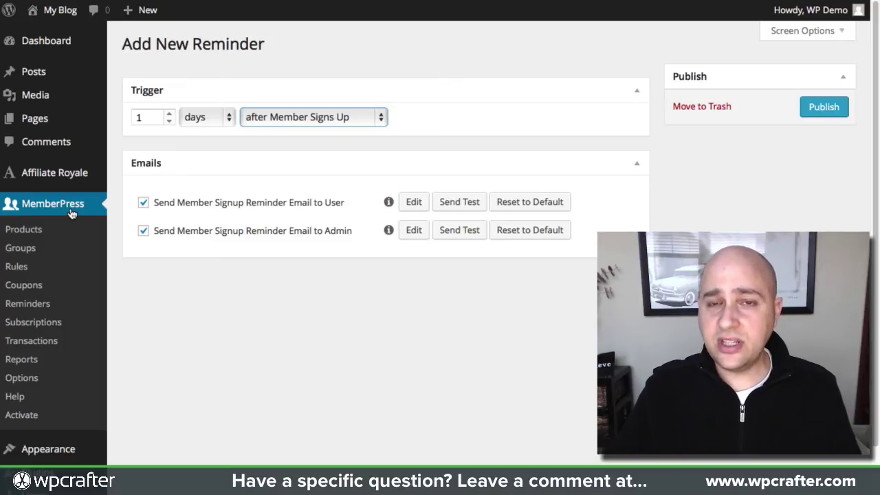
mouse_move(55, 173)
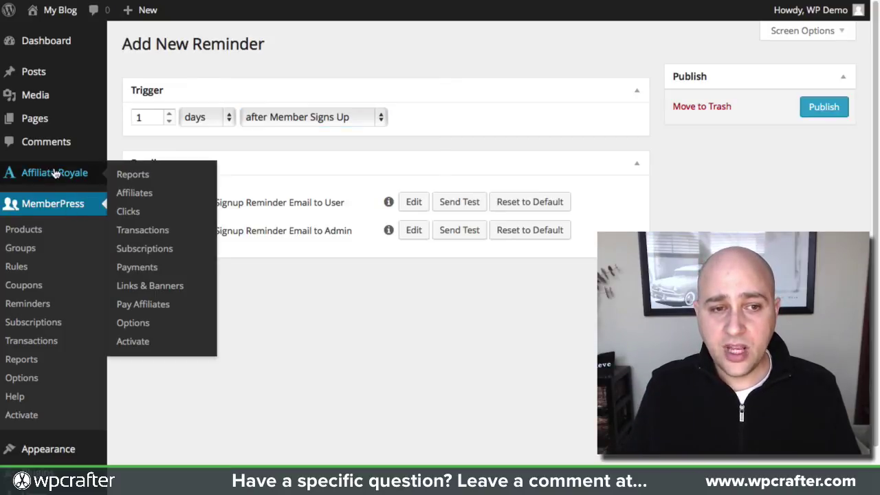
Step: Check Affiliate Royale's reports (zero clicks and sales), then view its empty Affiliates list
click(36, 178)
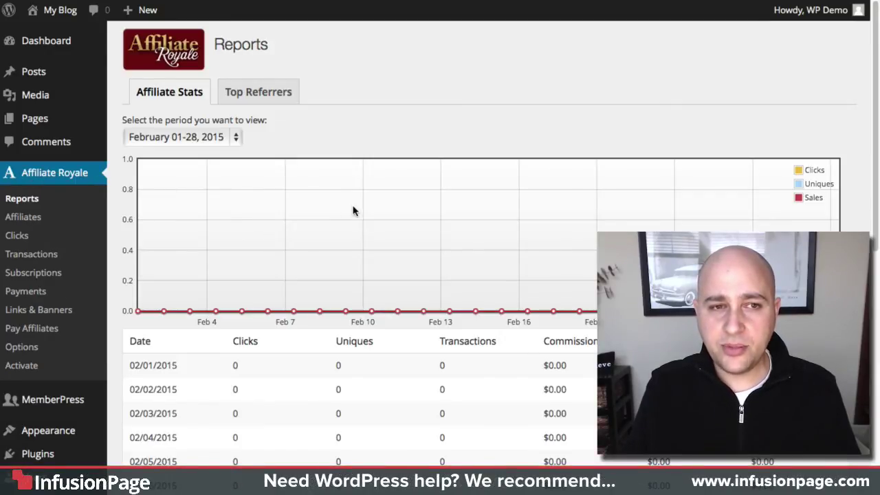
scroll(354, 210, down, 2)
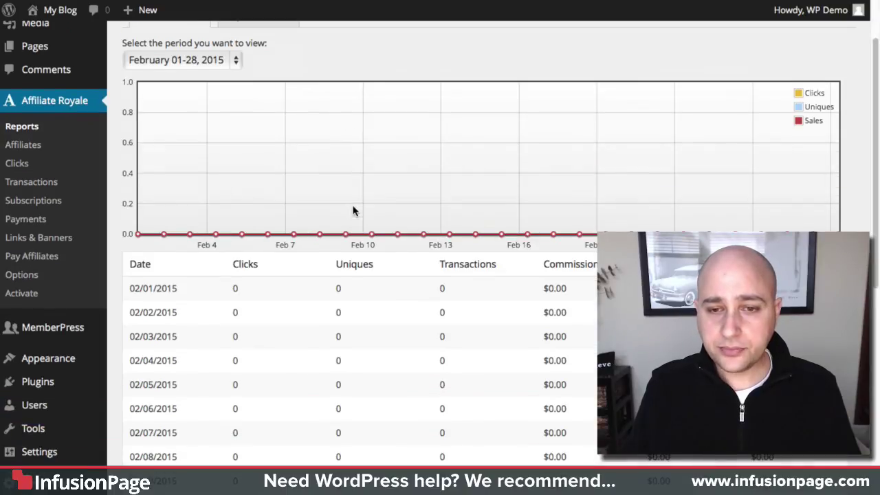
scroll(348, 208, up, 2)
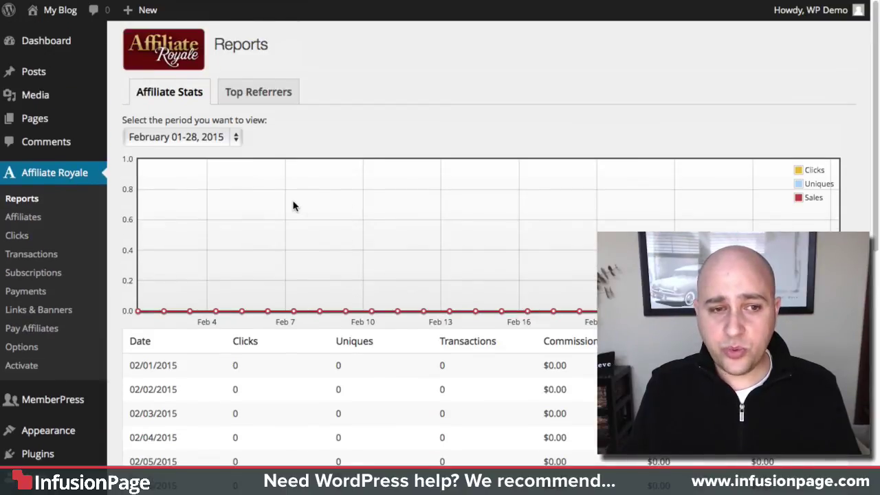
click(24, 218)
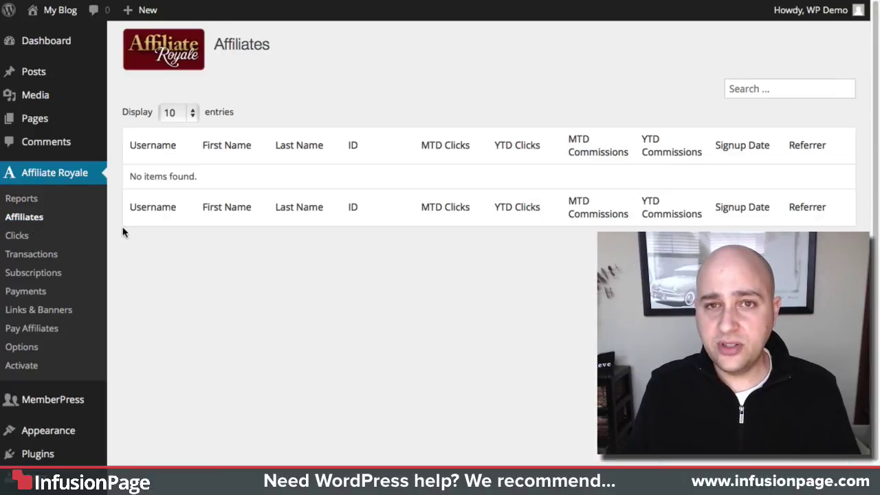